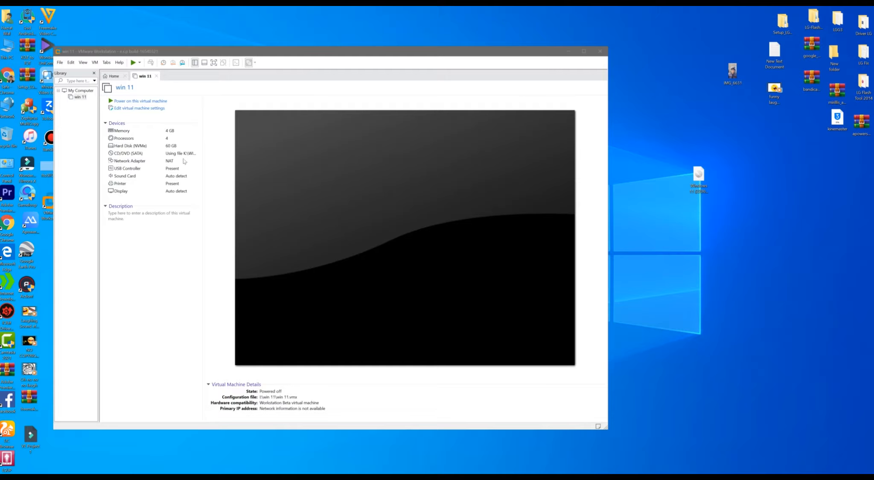
Power on the win 11 virtual machine and boot it from the CD/DVD image.
click(133, 62)
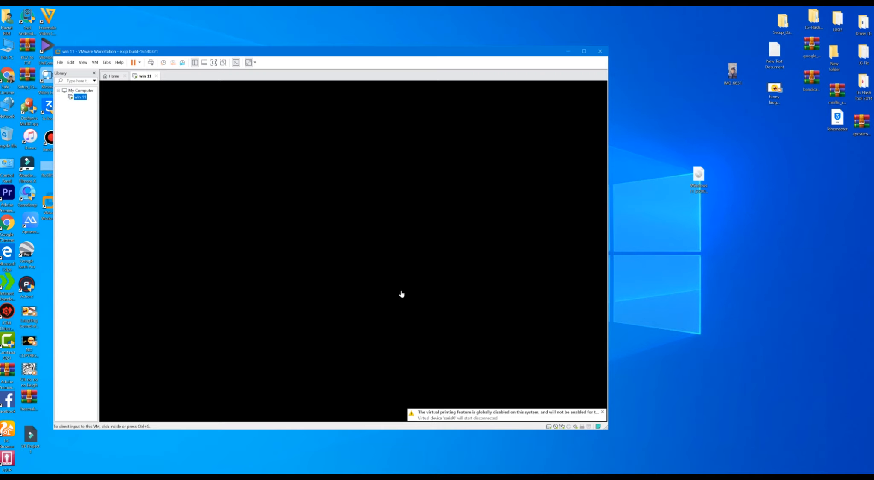
click(388, 265)
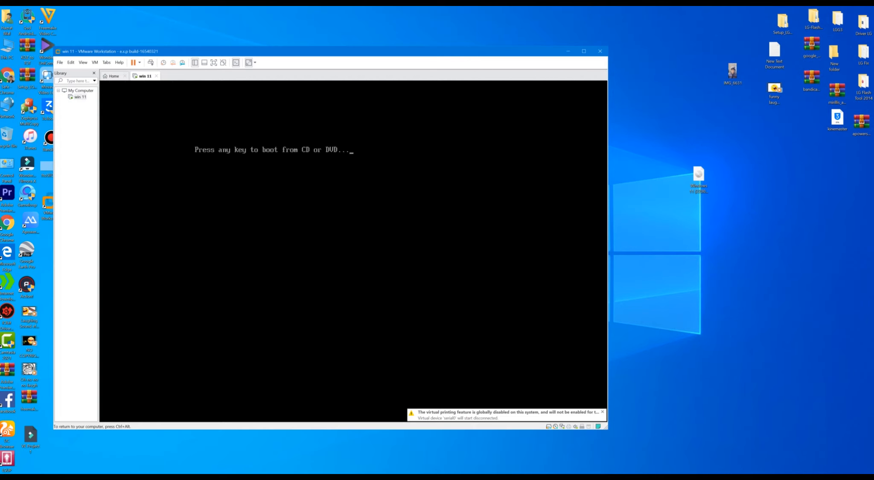
key(Return)
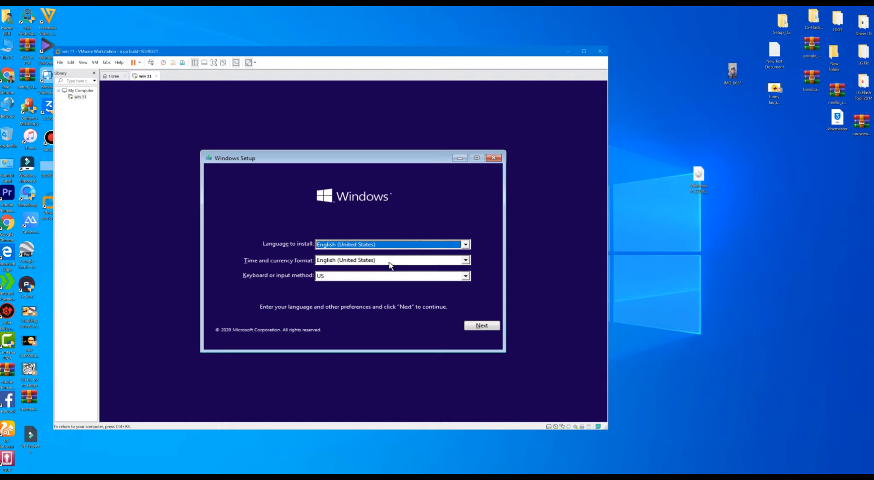
Continue Windows Setup with English (United States) for language and time format, and the US keyboard.
key(ctrl+alt)
drag(356, 55, 437, 62)
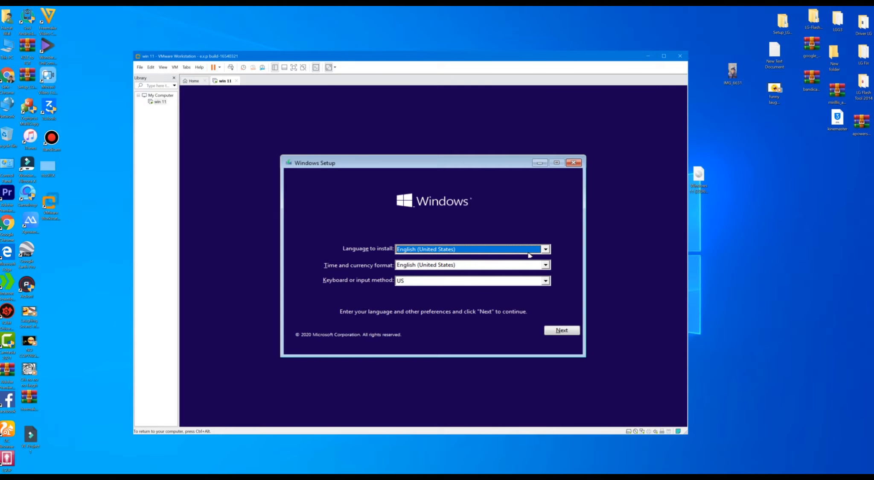
click(546, 250)
click(545, 250)
click(449, 265)
click(449, 265)
click(449, 265)
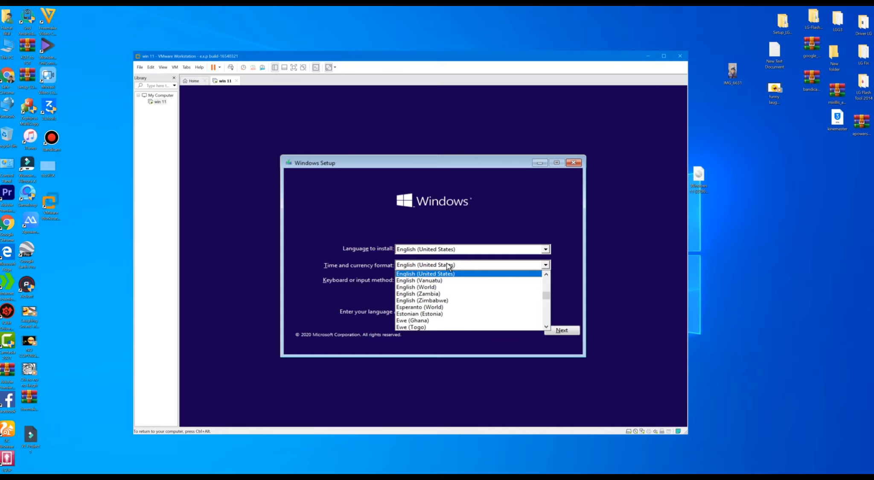
click(449, 265)
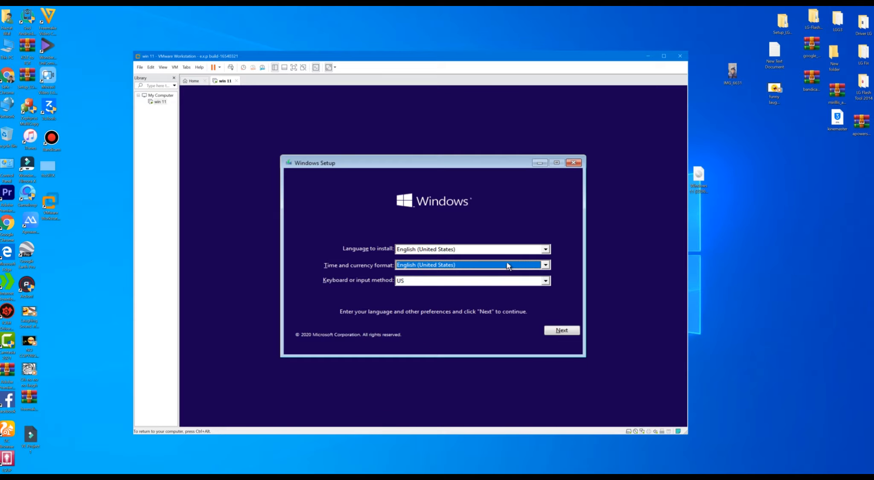
click(560, 331)
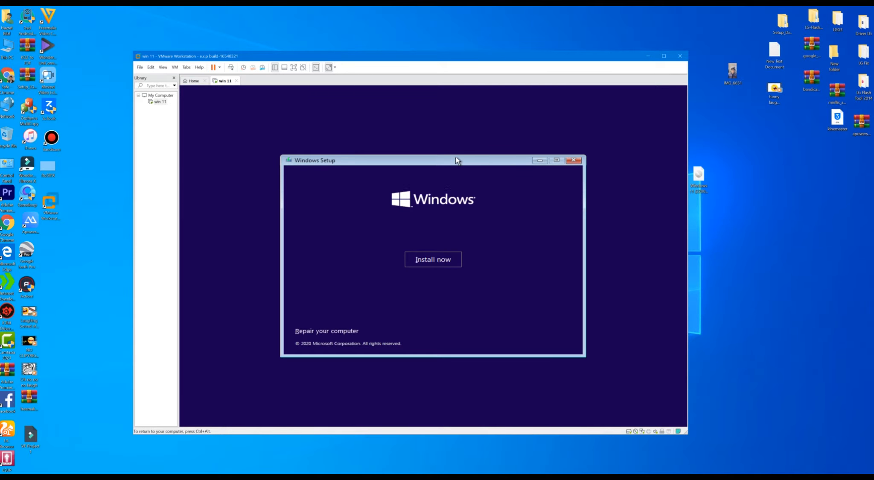
Start the installation and choose Windows 11 Pro as the operating system.
drag(455, 159, 456, 152)
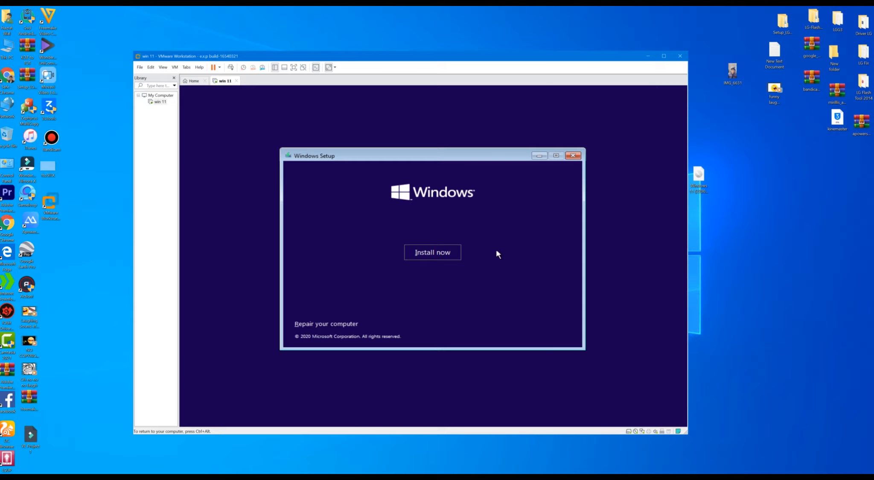
click(427, 253)
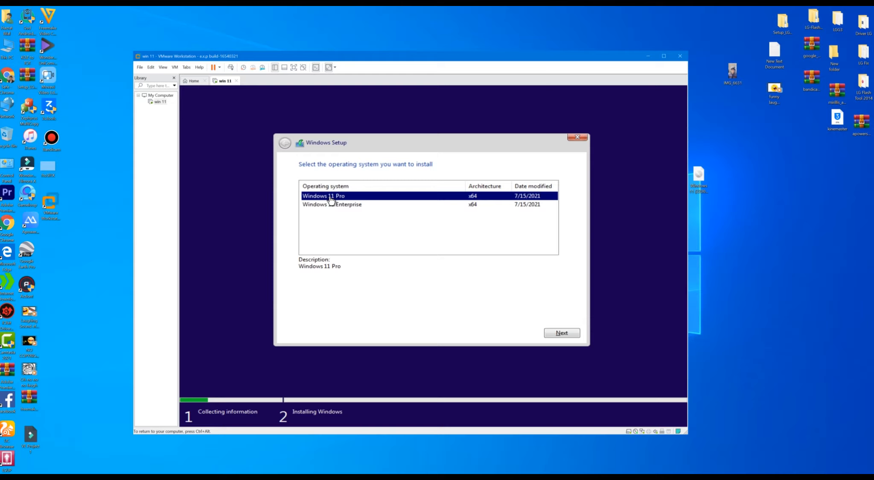
click(565, 333)
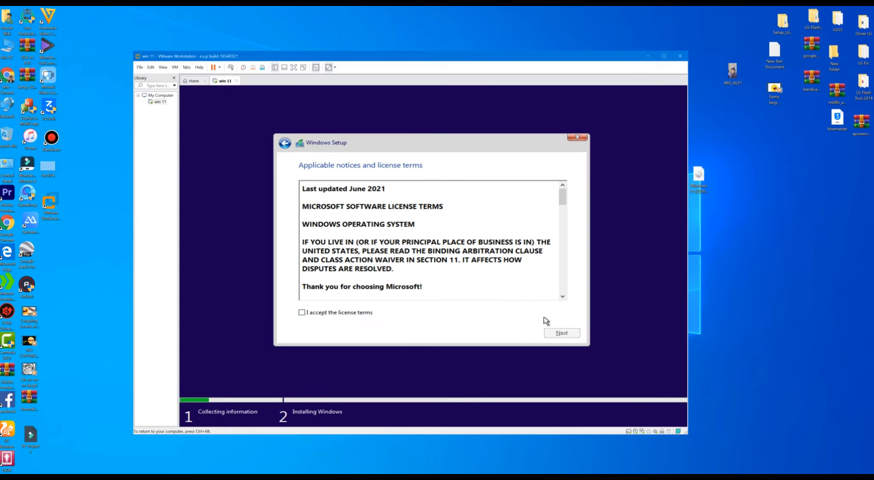
Accept the license terms and choose the Custom: Install Windows only (advanced) installation type.
click(303, 312)
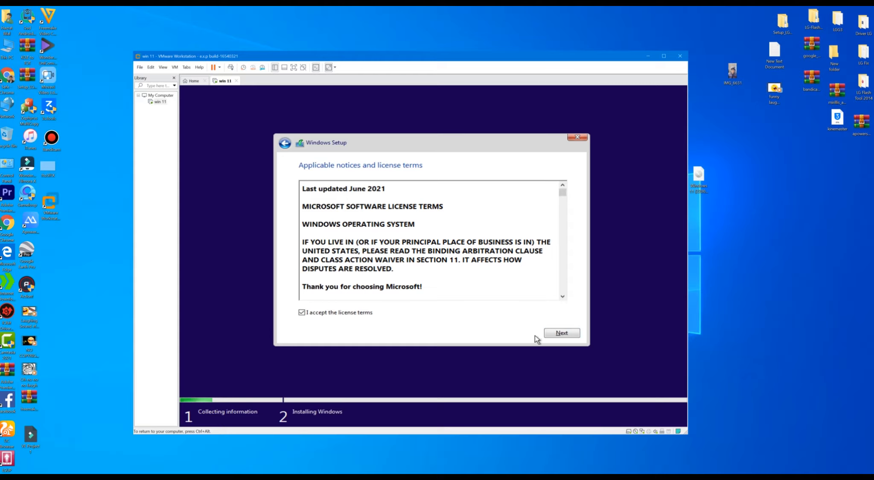
click(570, 335)
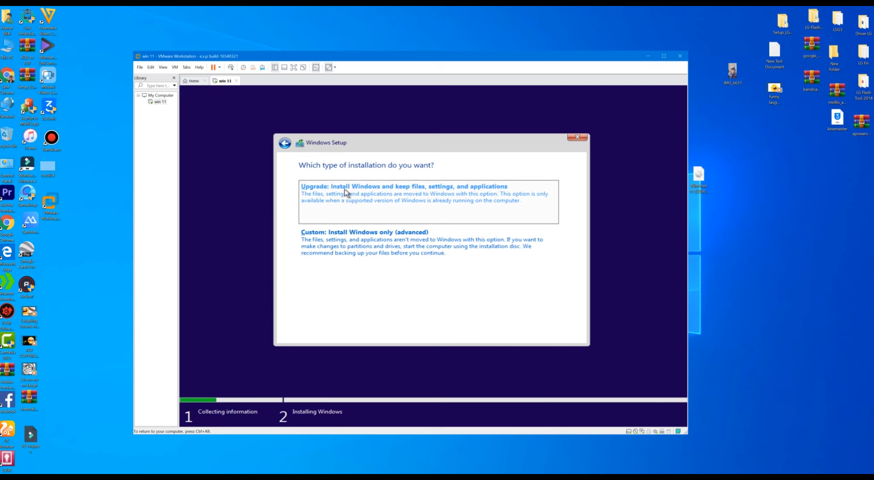
click(344, 239)
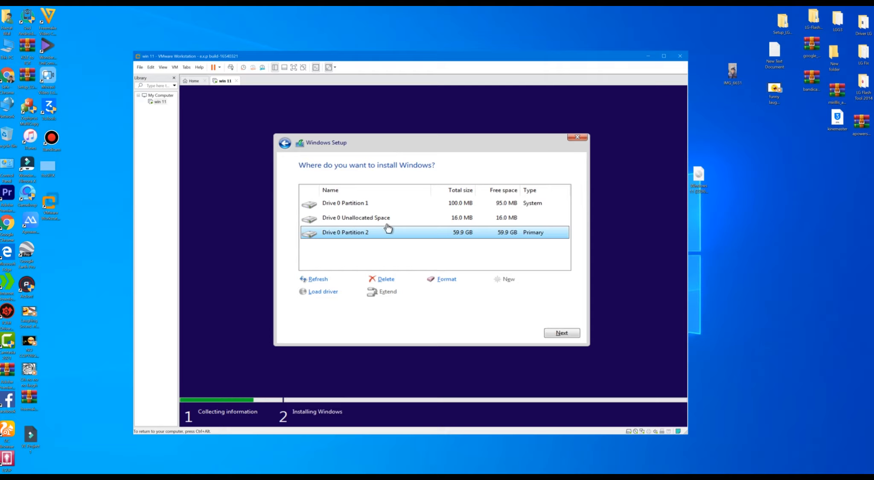
Format Drive 0 Partition 2 and start installing Windows on it.
click(455, 222)
click(455, 233)
click(455, 220)
click(367, 237)
click(532, 207)
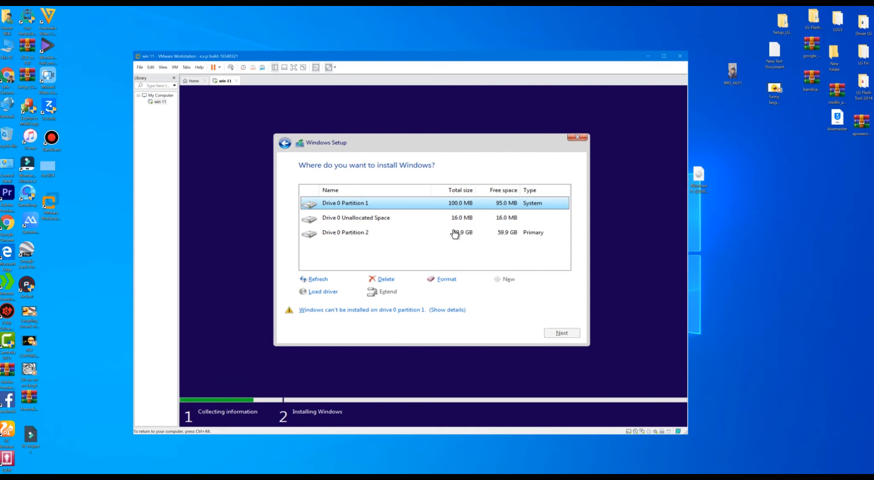
click(362, 238)
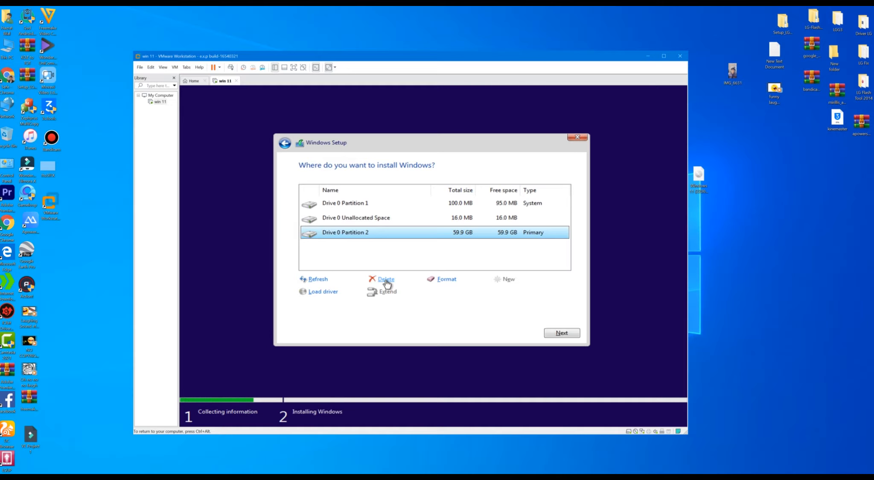
click(442, 280)
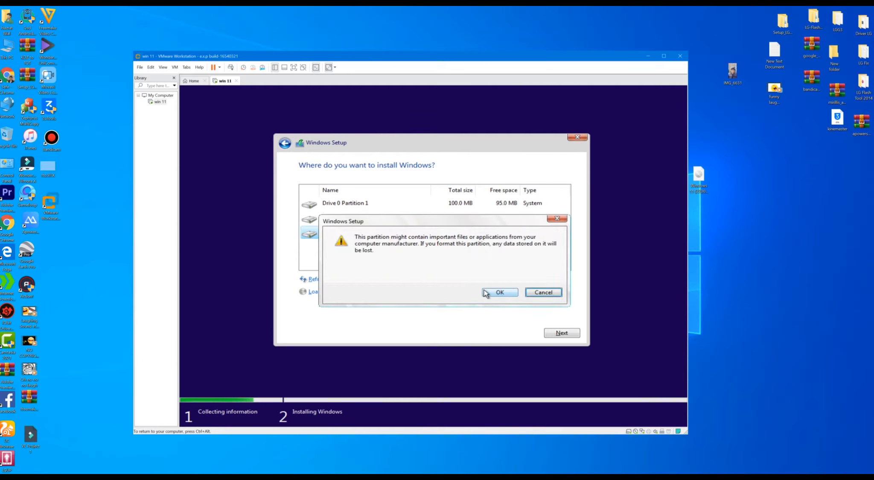
click(491, 292)
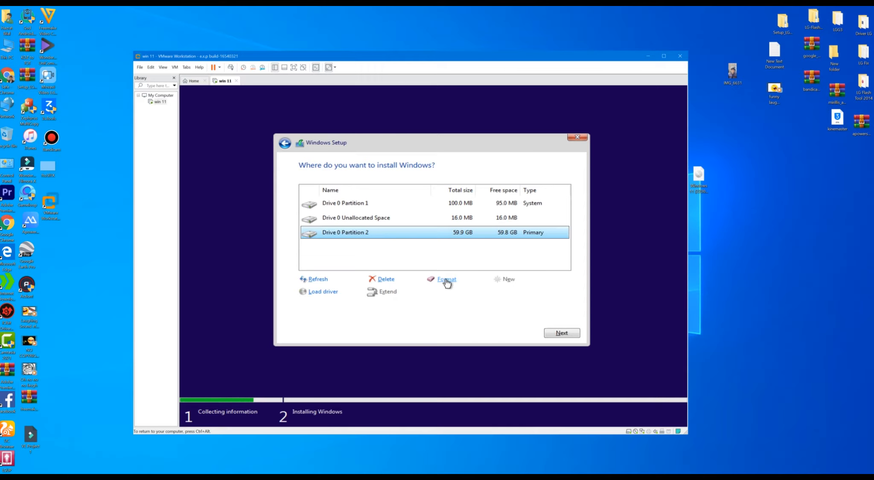
click(556, 332)
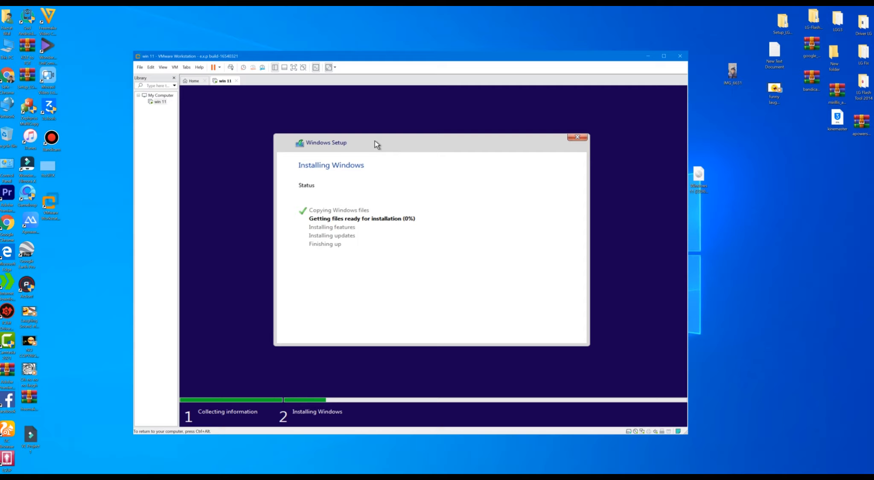
Show the virtual machine in full screen and close the Start menu on the Windows 11 desktop.
click(293, 67)
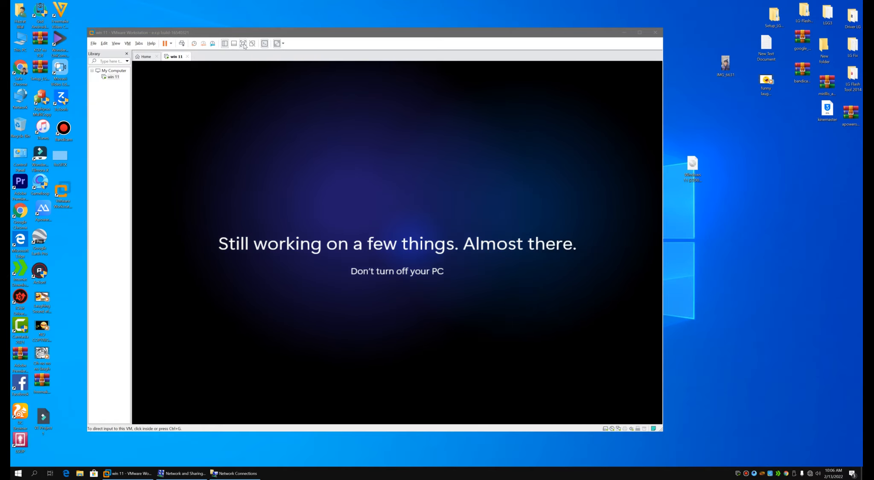
click(243, 43)
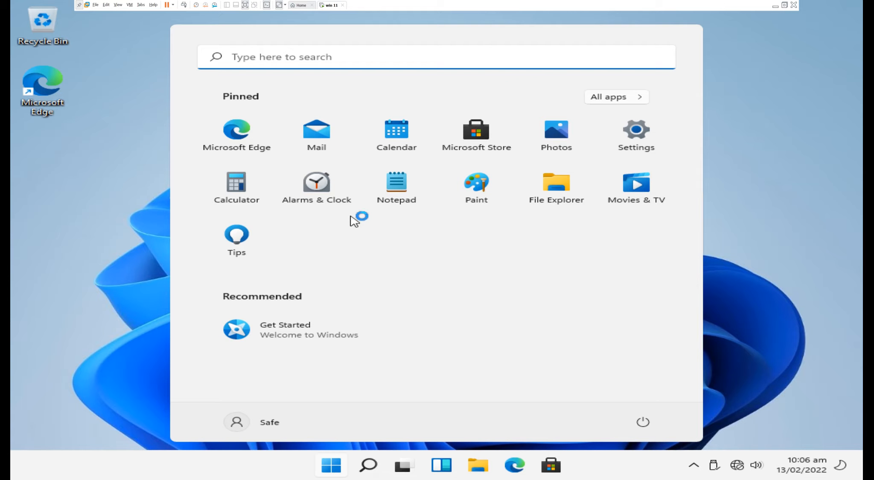
click(743, 275)
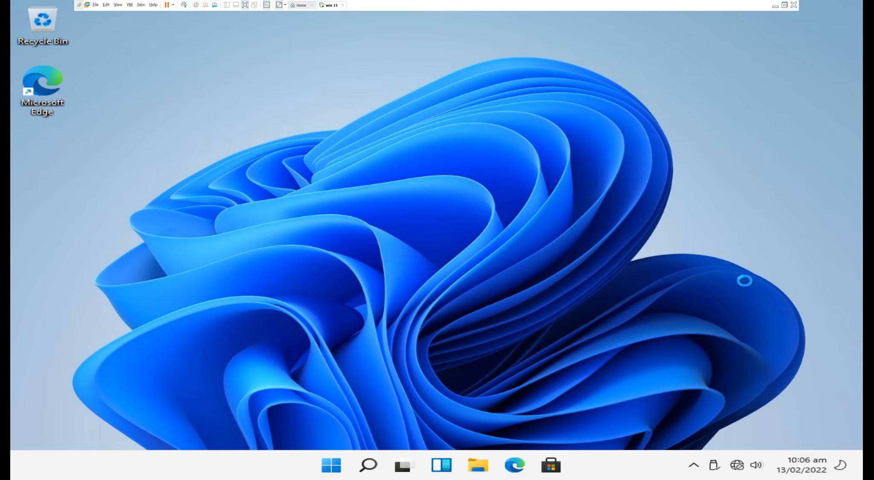
Refresh the Windows 11 desktop twice.
right_click(749, 292)
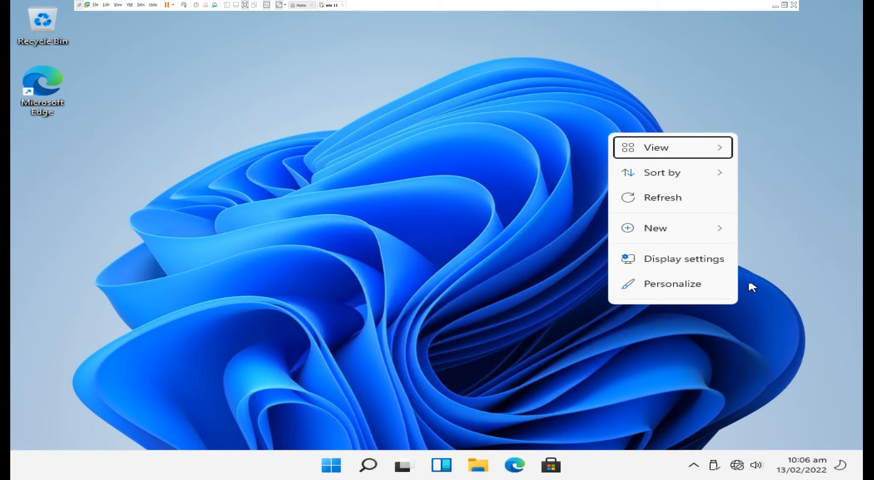
click(683, 206)
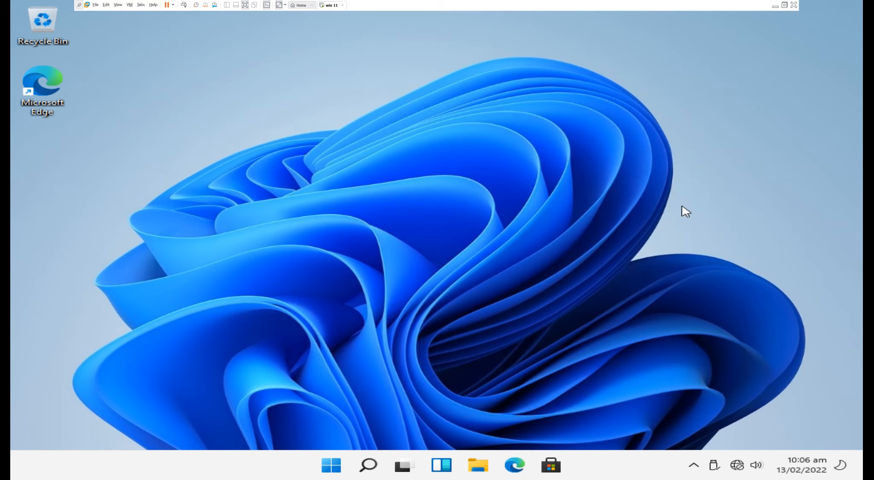
right_click(322, 130)
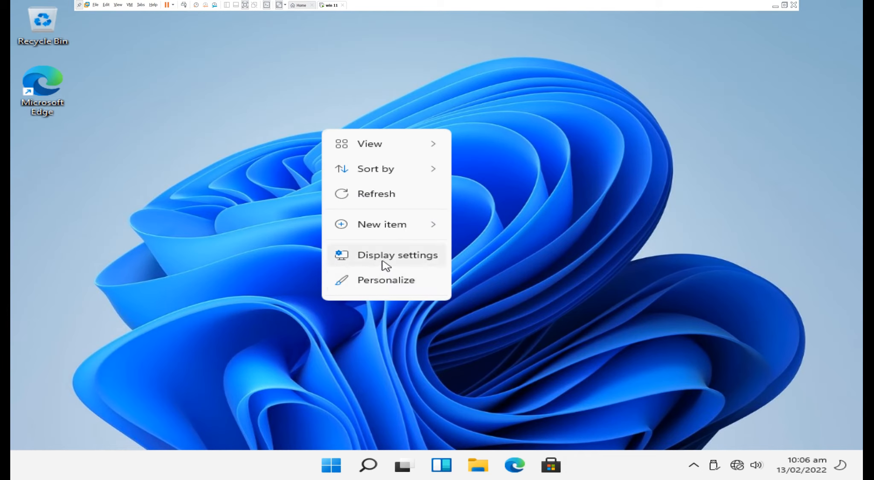
click(396, 199)
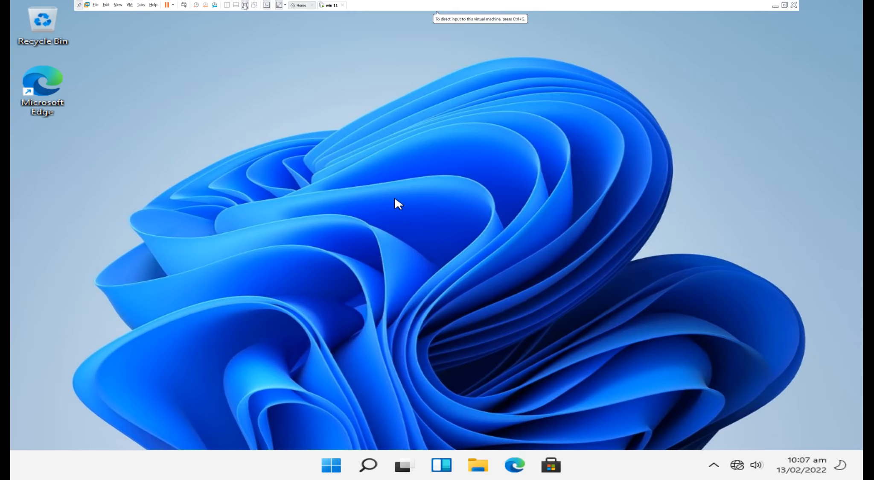
Return the virtual machine from full screen to its normal window.
click(245, 5)
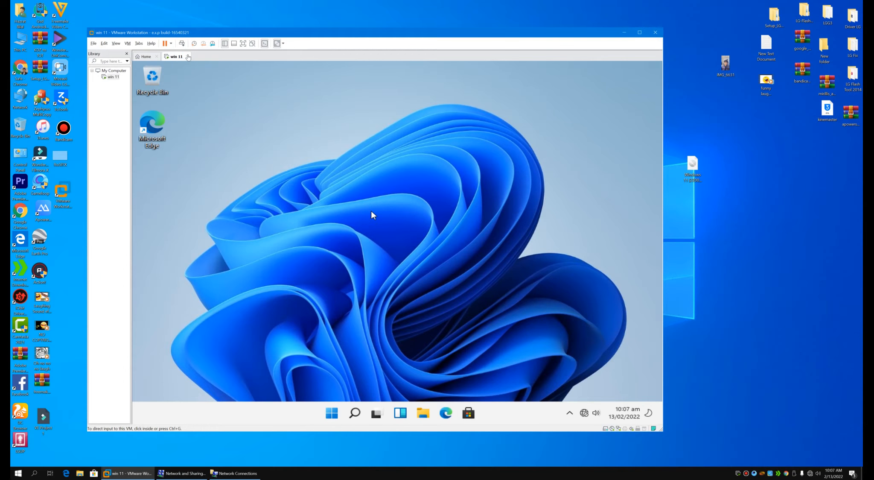
click(187, 57)
click(365, 245)
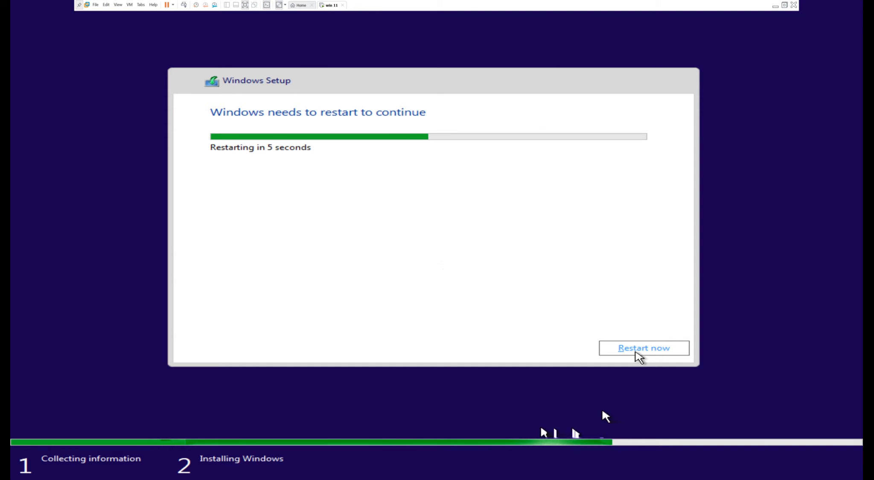
Restart the virtual machine to continue Windows Setup and choose the country or region.
click(639, 357)
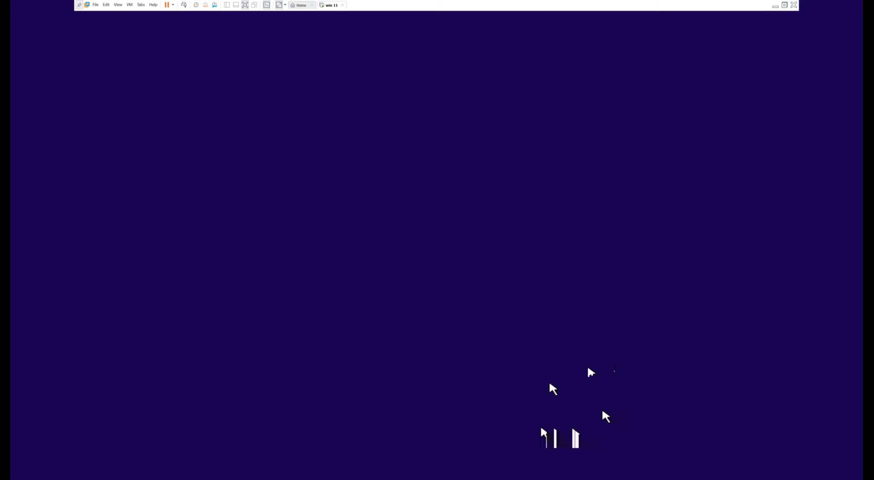
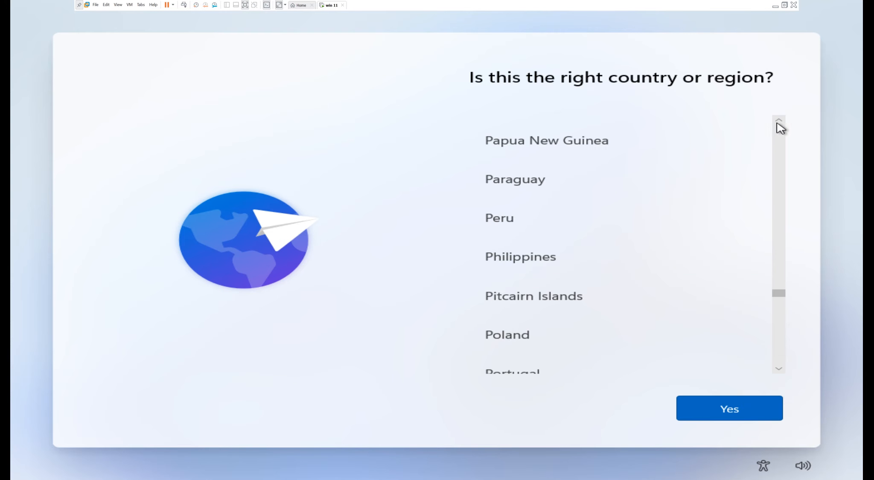
click(778, 121)
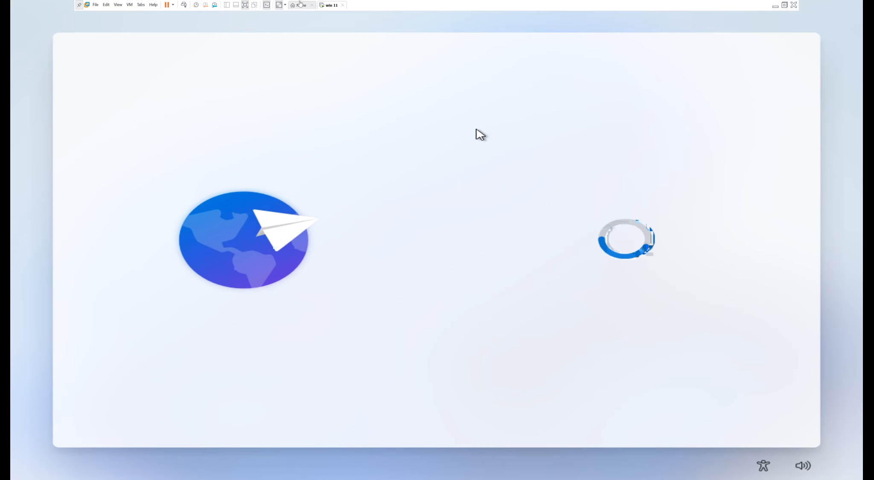
Confirm the US keyboard layout and skip adding a second keyboard layout.
click(244, 5)
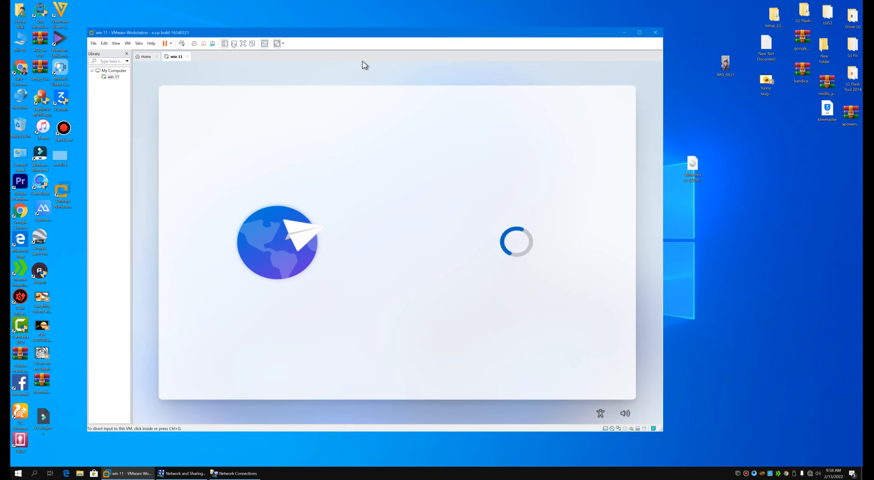
click(242, 43)
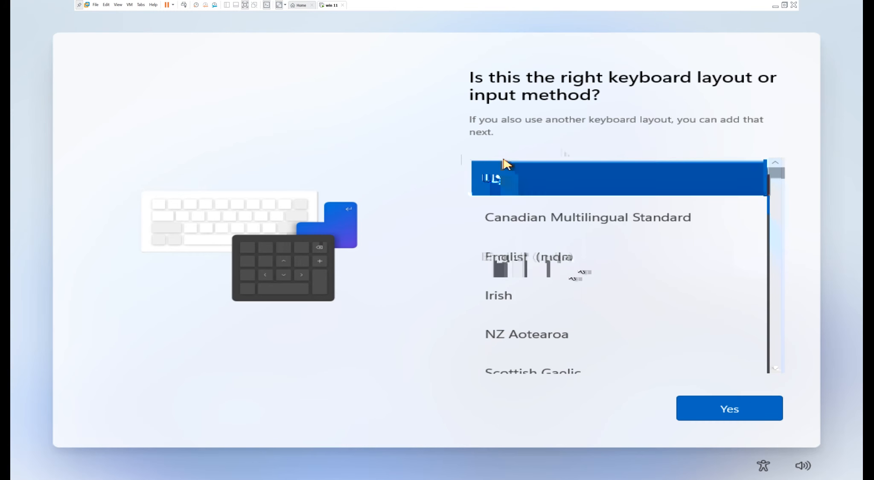
click(719, 415)
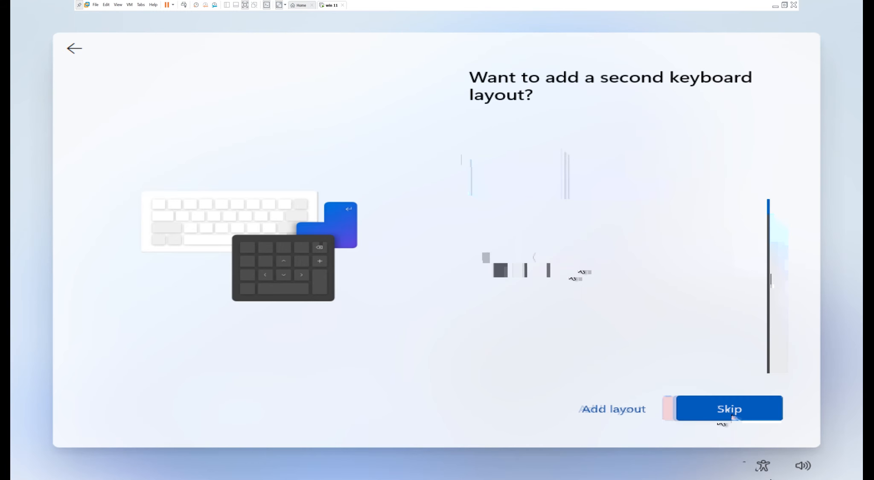
click(732, 416)
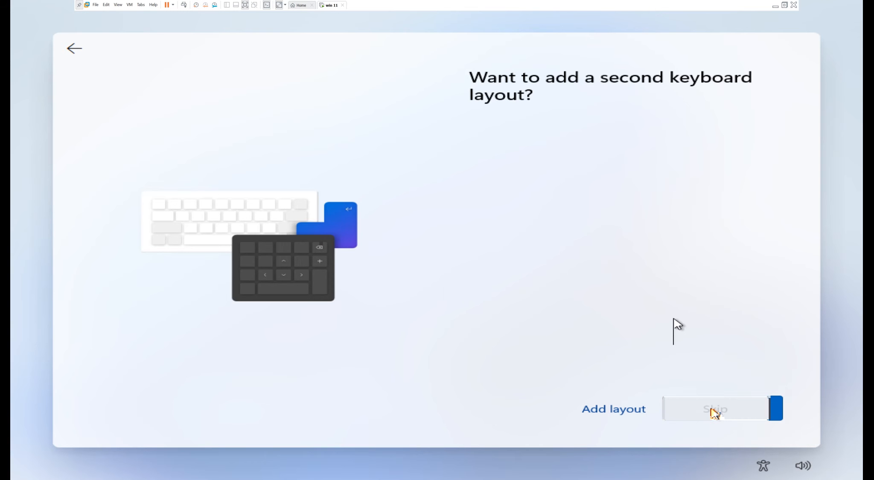
click(711, 408)
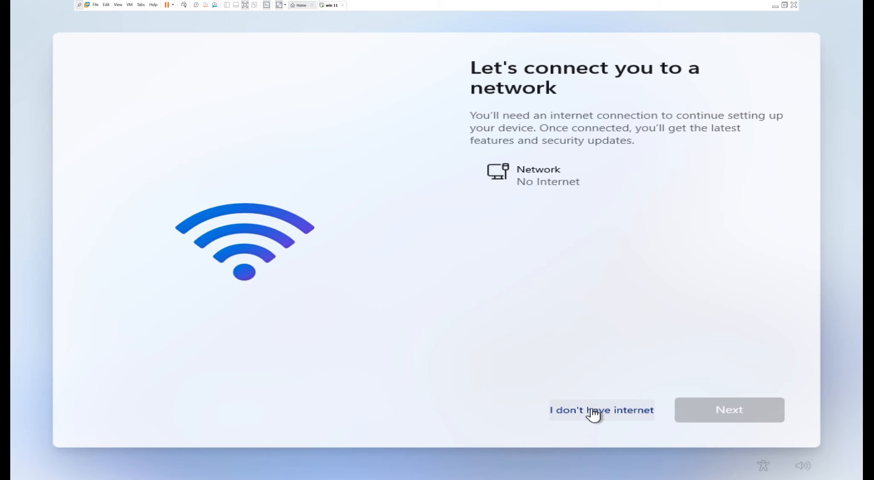
Skip the network connection and continue Windows setup without internet.
click(611, 417)
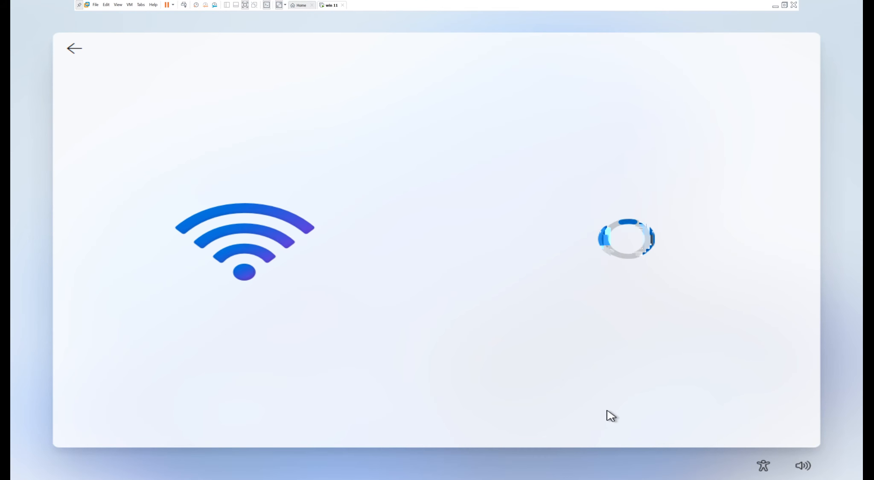
click(602, 403)
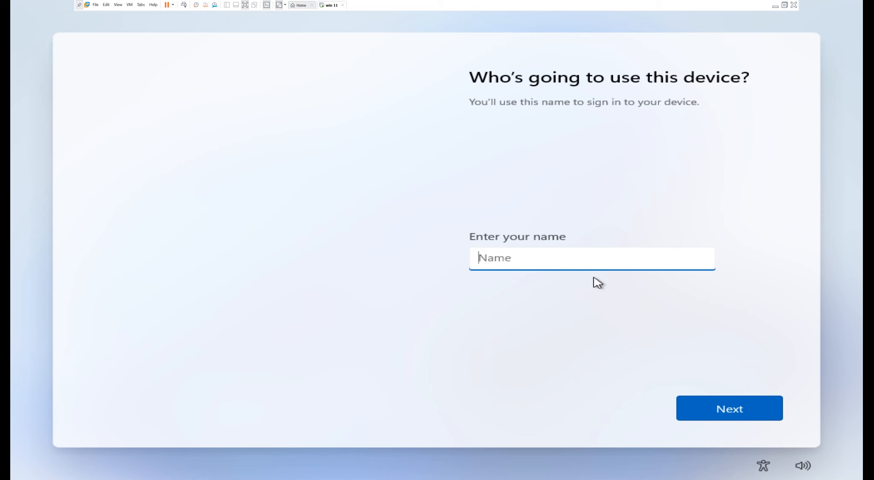
Enter the user's name for the device account and leave its password blank.
text(Sae)
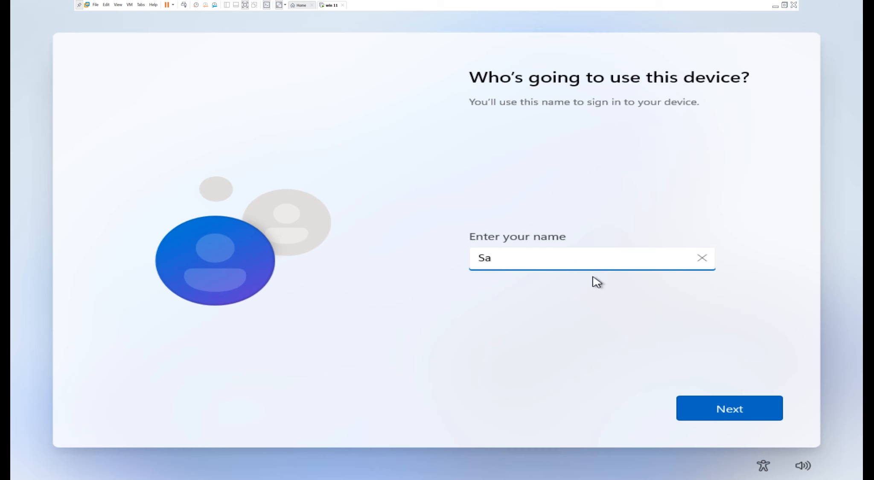
key(Return)
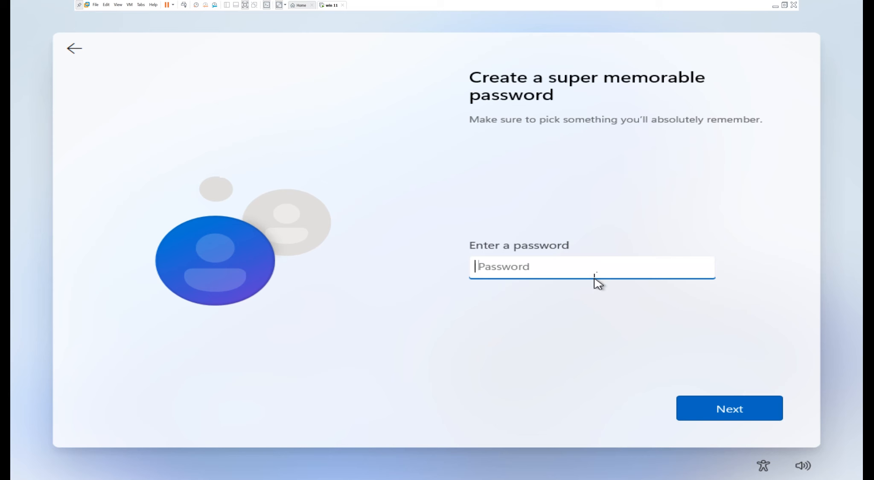
click(740, 420)
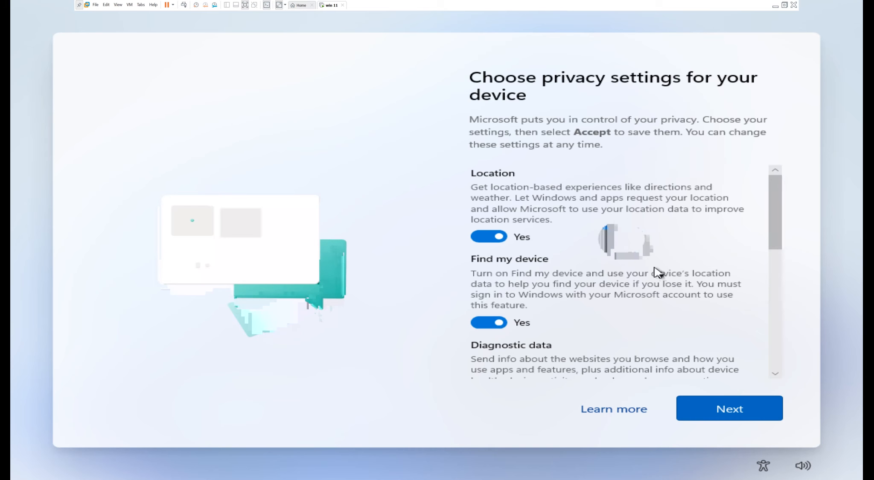
Review all the device privacy settings and accept them with their default choices.
click(733, 403)
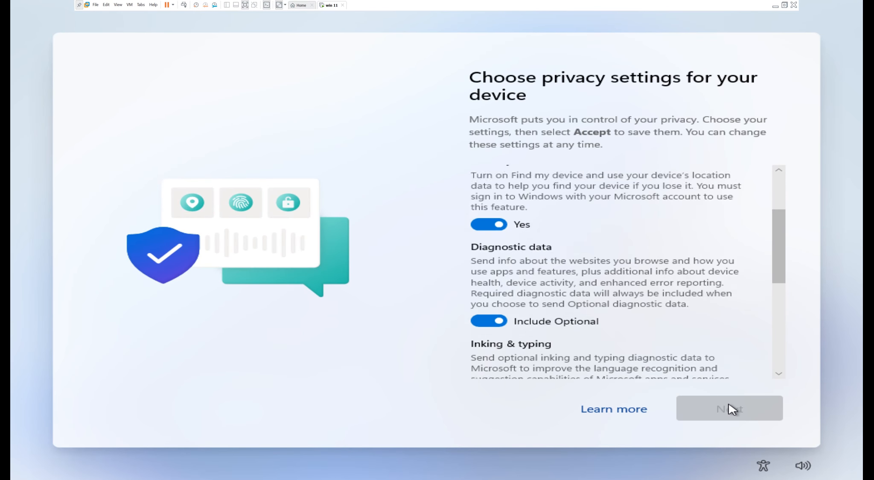
click(728, 403)
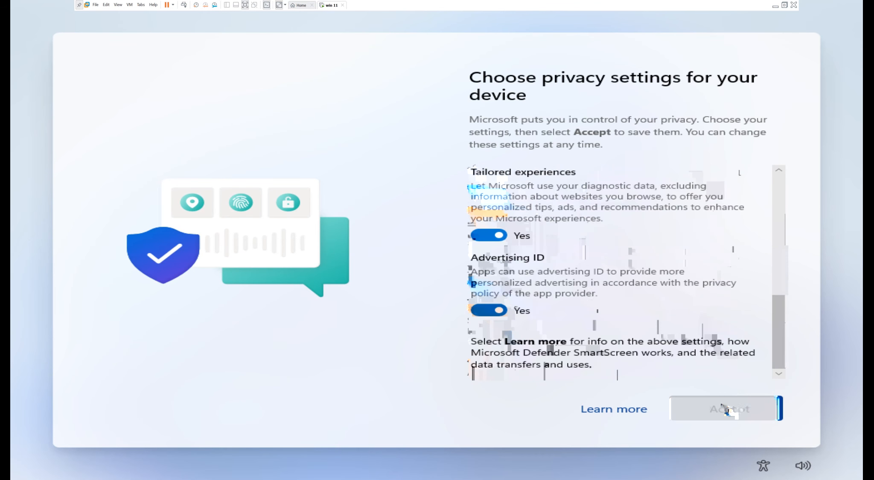
click(724, 409)
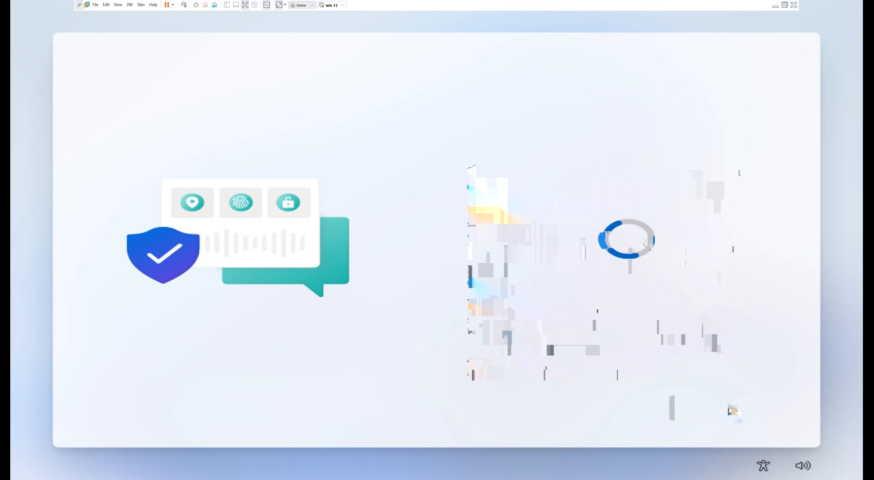